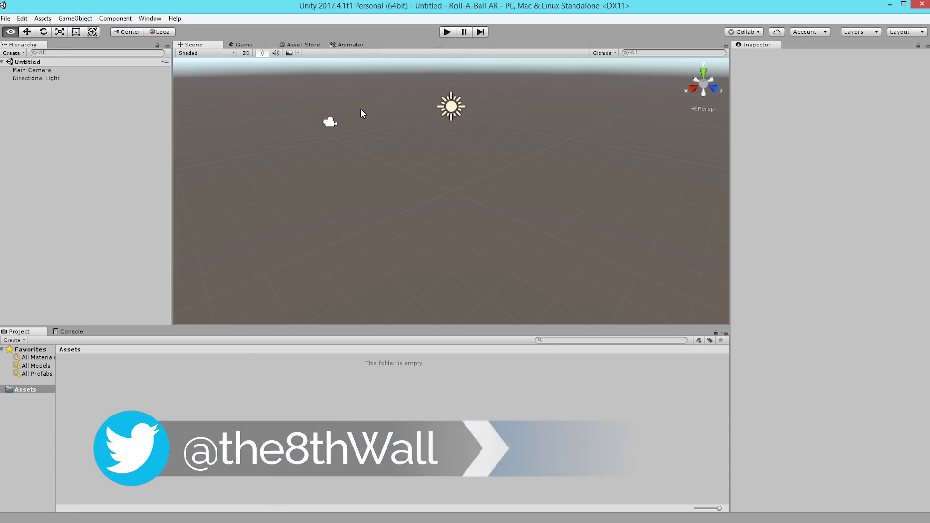
# Switch to the Asset Store tab beside the Scene and Game tabs in the Roll-A-Ball AR project
pyautogui.click(307, 45)
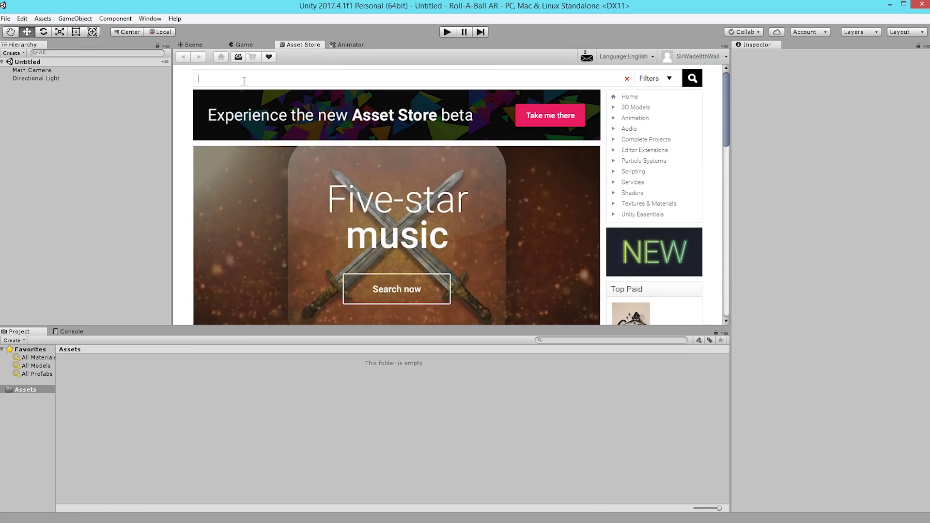
# Search the Asset Store for 'roll a ball tutorial', then download and import Roll-a-ball tutorial (complete)
pyautogui.write('roll a ball tutorial')
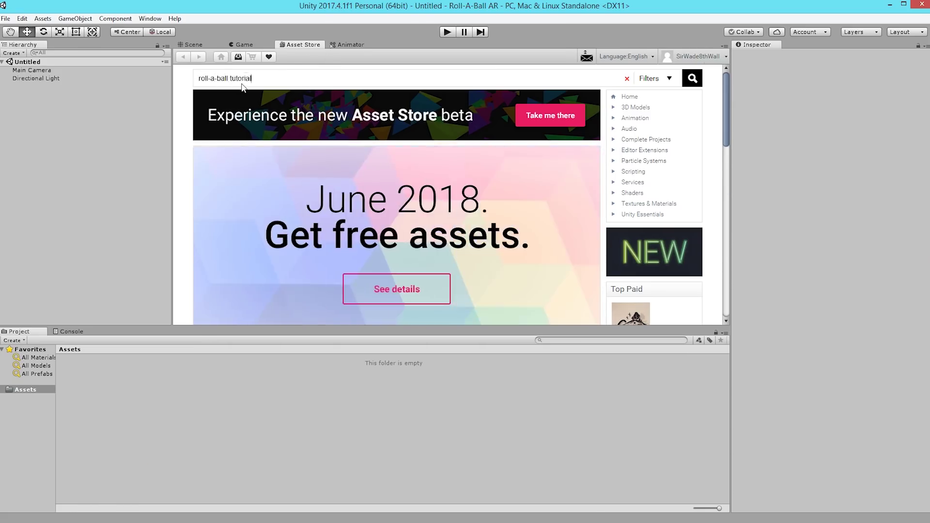
pyautogui.press('Return')
pyautogui.click(265, 250)
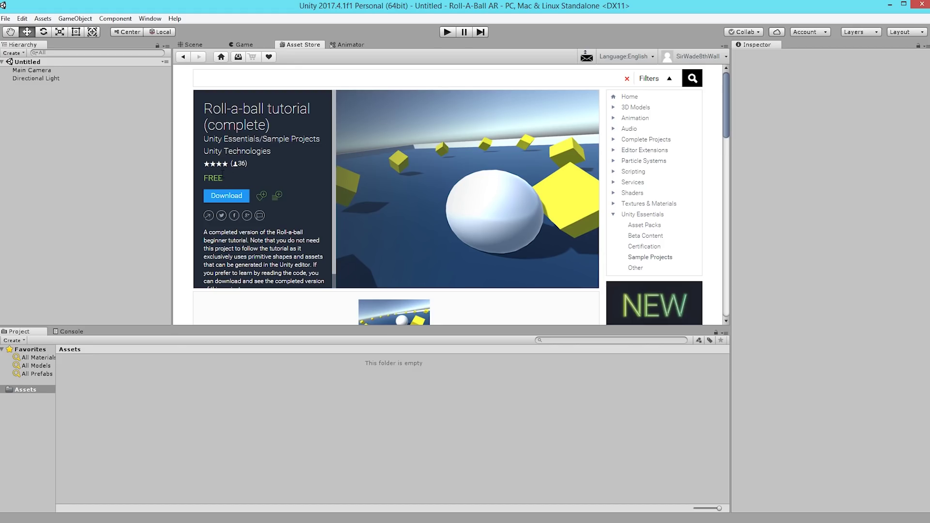
pyautogui.click(232, 197)
pyautogui.click(176, 289)
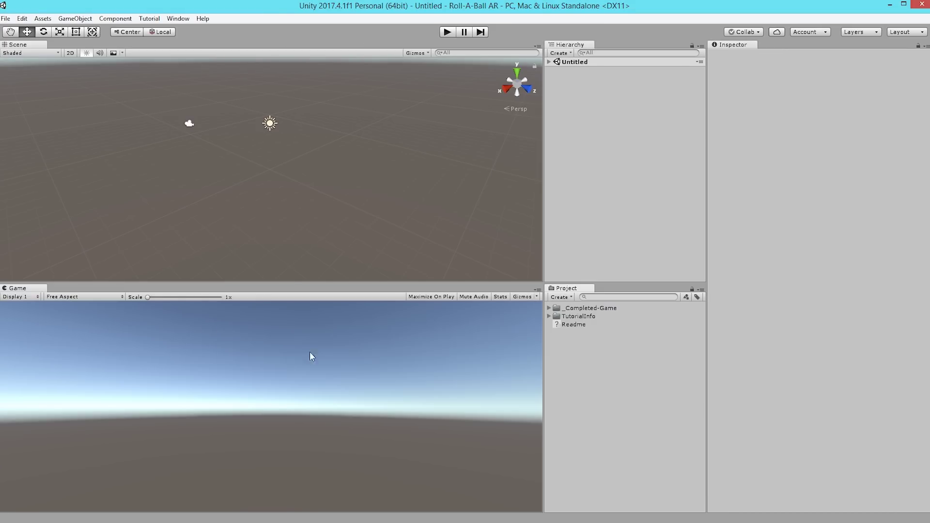
# Open the Roll-a-ball scene from _Completed-Game and import all of the xr-7.0.21.241 package
pyautogui.click(573, 309)
pyautogui.click(549, 308)
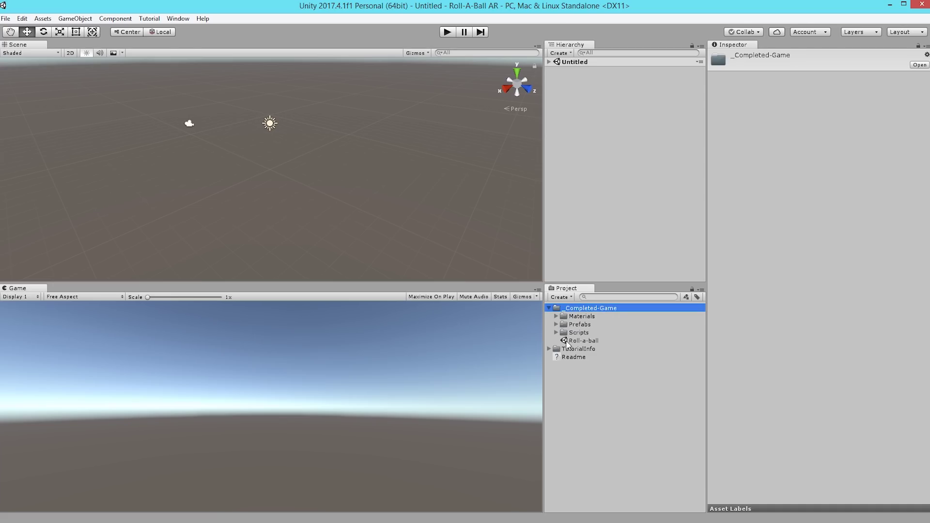
pyautogui.doubleClick(576, 341)
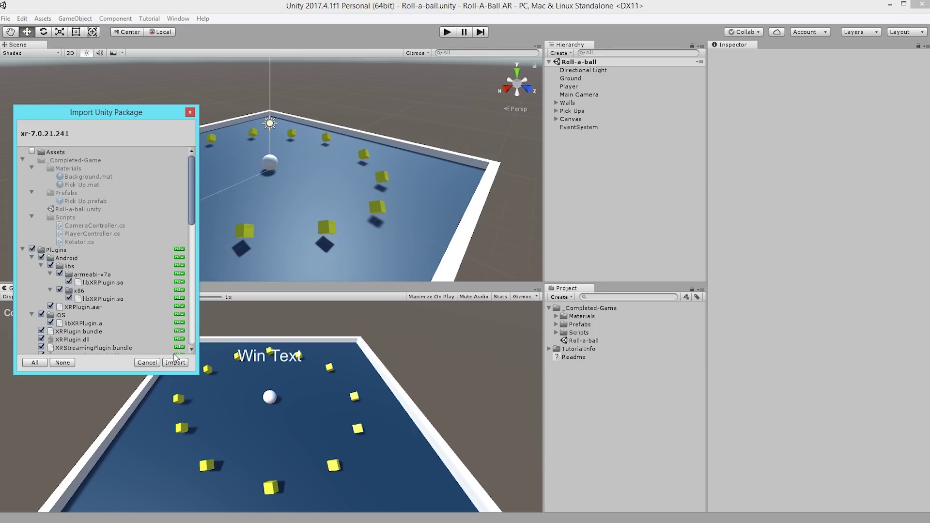
pyautogui.click(176, 363)
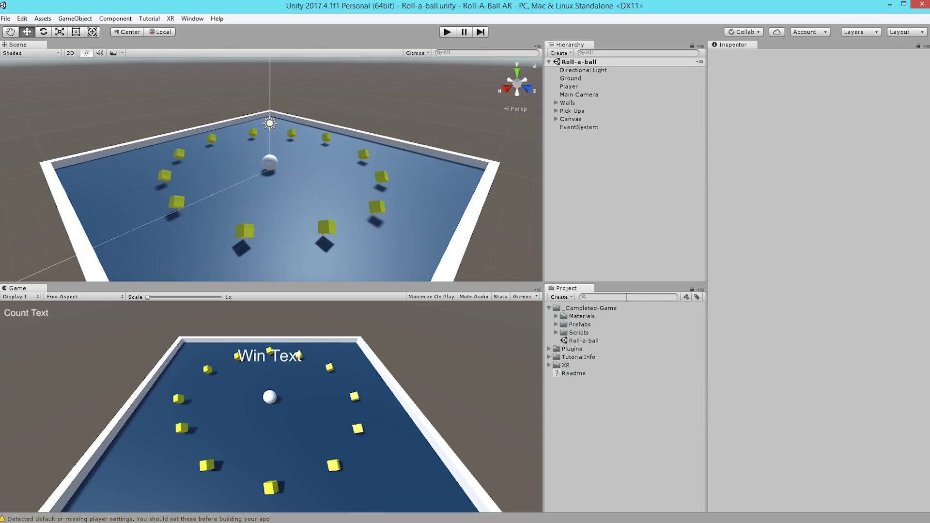
# Remove the Camera Controller (Script) component from the Main Camera's Inspector
pyautogui.click(606, 95)
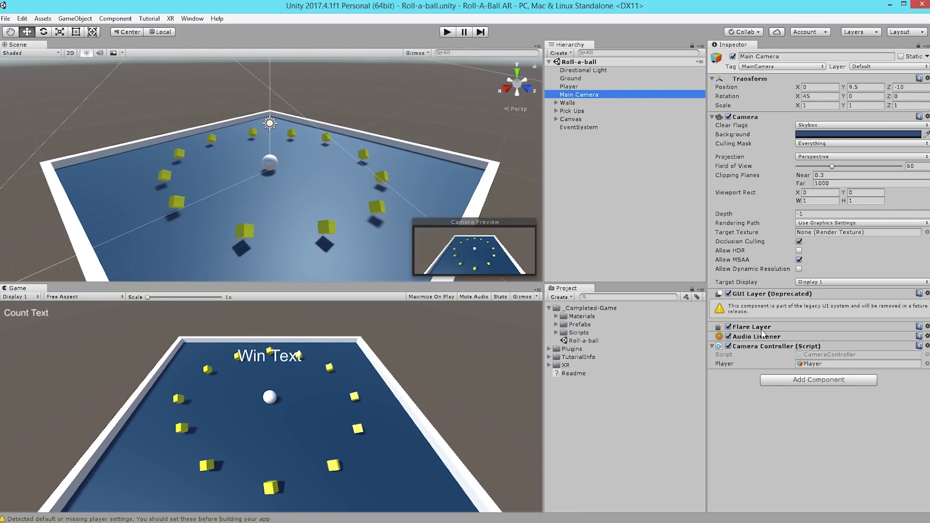
pyautogui.rightClick(771, 350)
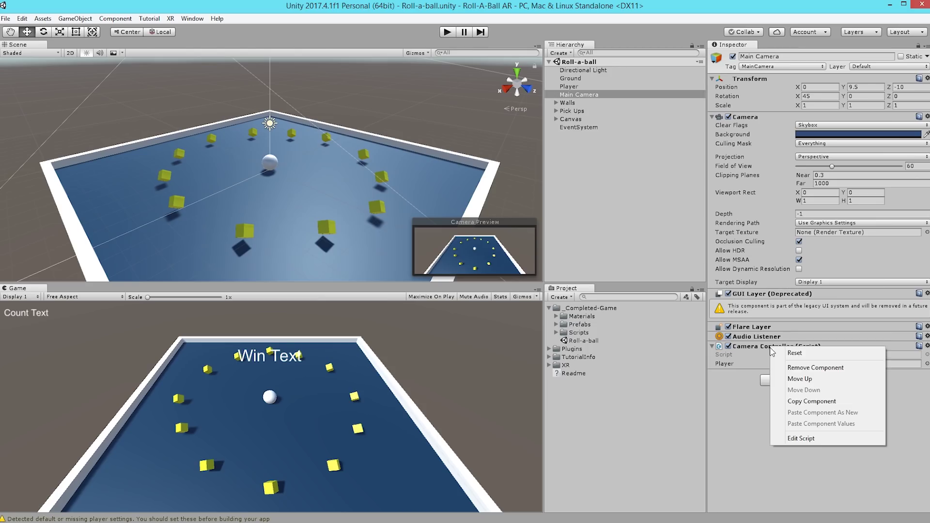
pyautogui.click(812, 370)
pyautogui.click(650, 179)
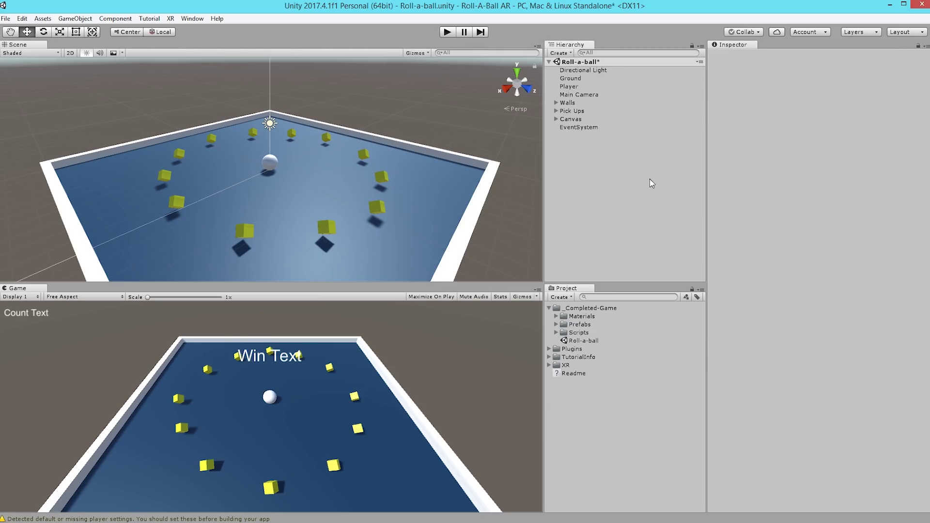
# Add an XRController object to the scene from the Hierarchy Create menu
pyautogui.click(560, 52)
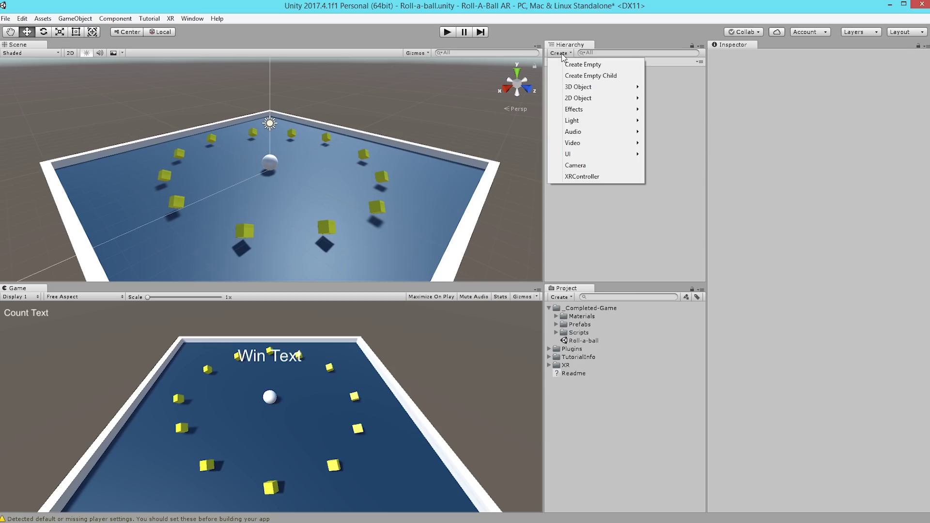
pyautogui.click(620, 176)
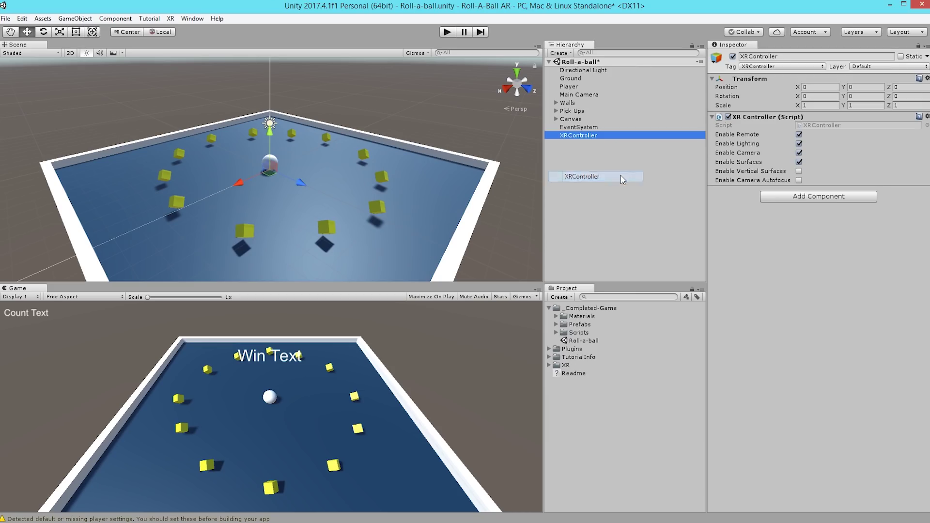
pyautogui.click(603, 147)
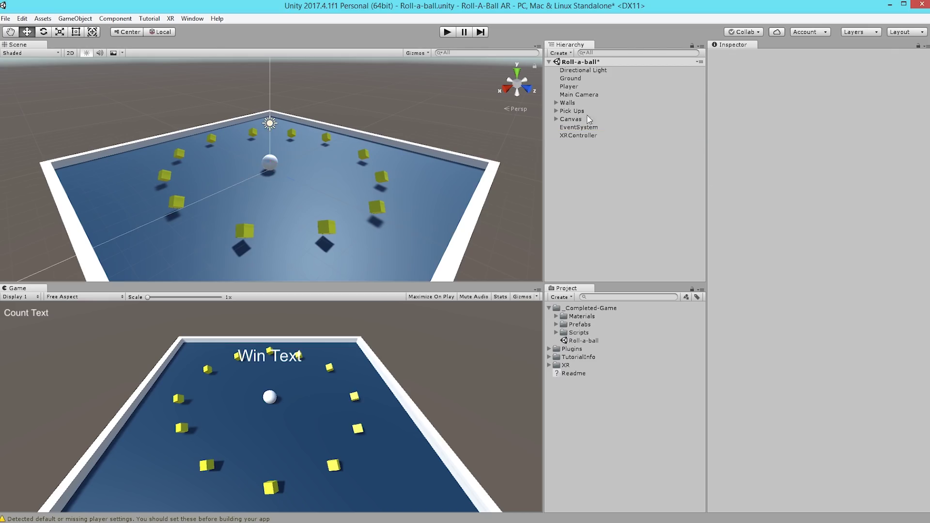
# Give the Directional Light an XR Light Controller component
pyautogui.click(611, 71)
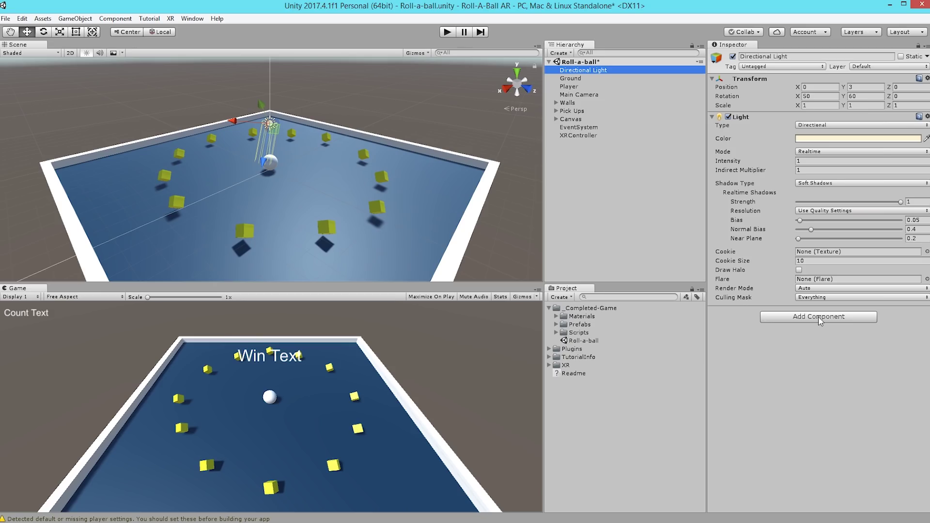
pyautogui.click(817, 324)
pyautogui.write('xr')
pyautogui.click(817, 377)
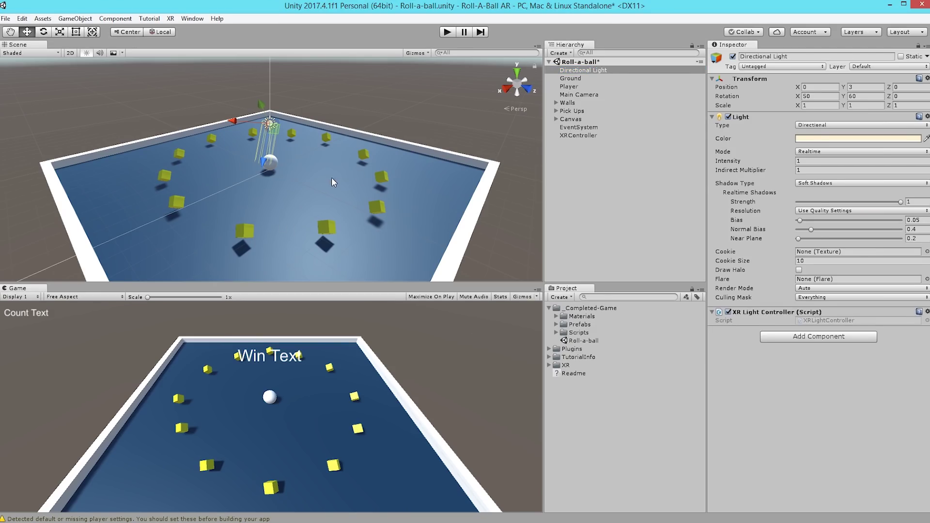
# Add XR Camera Controller and then XR Video Controller components to the Main Camera
pyautogui.click(608, 96)
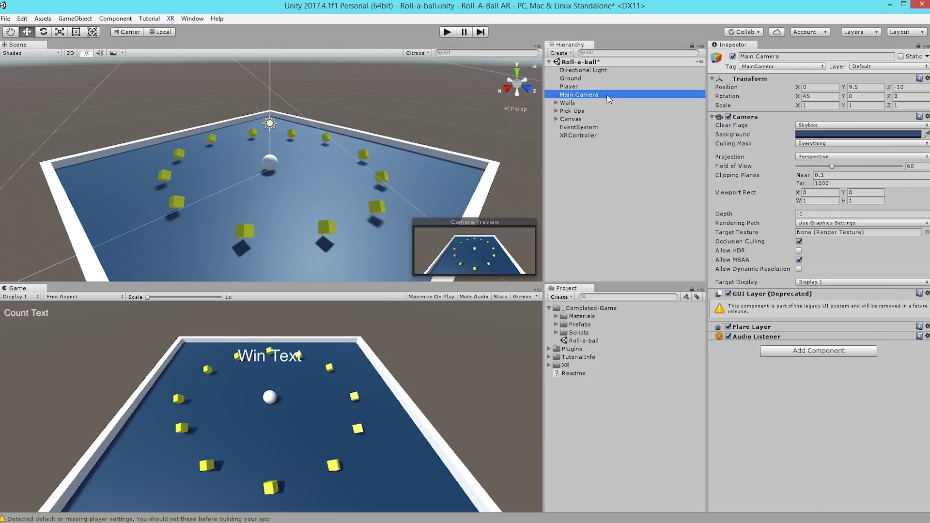
pyautogui.click(799, 350)
pyautogui.click(824, 391)
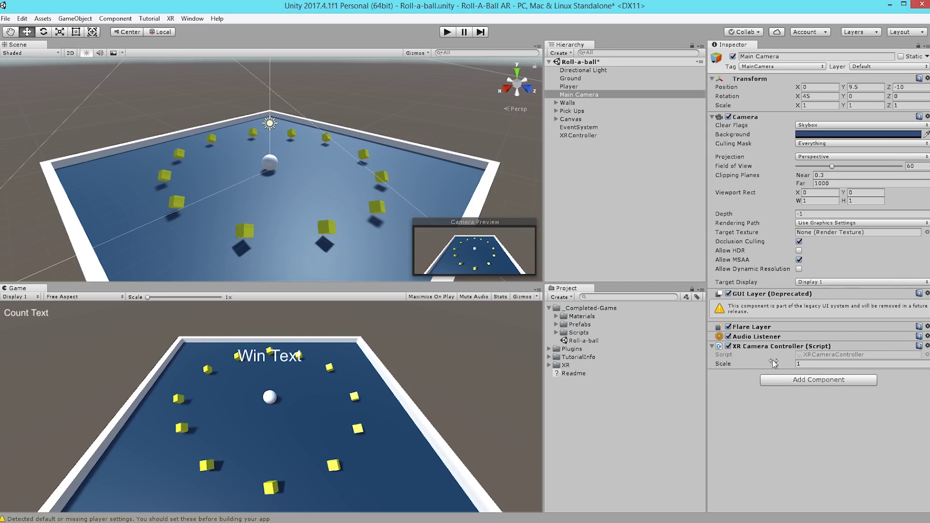
pyautogui.click(815, 380)
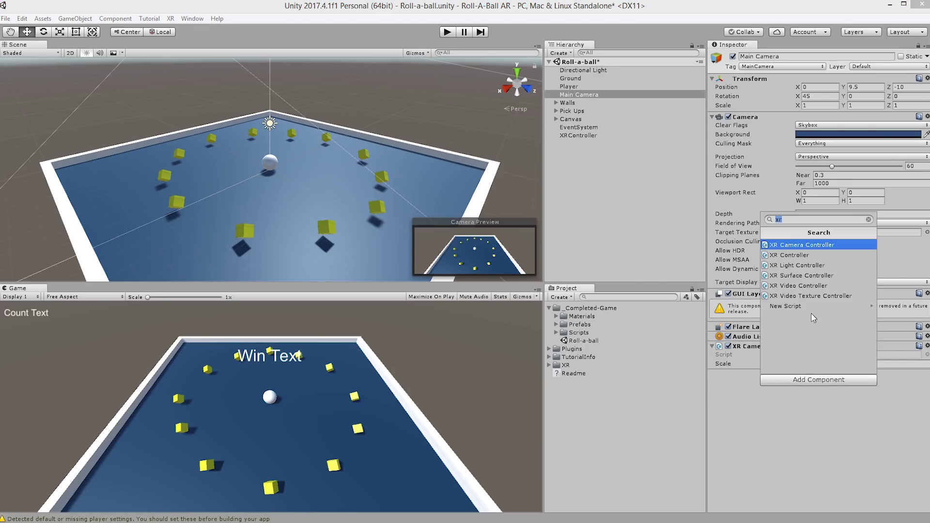
pyautogui.click(818, 286)
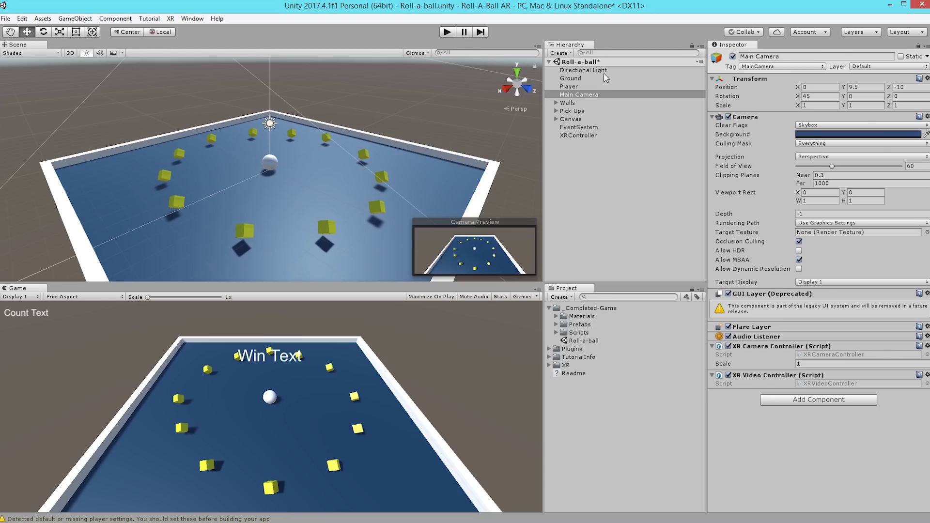
# Create an empty GameObject and rename it PlayingSurface
pyautogui.click(608, 178)
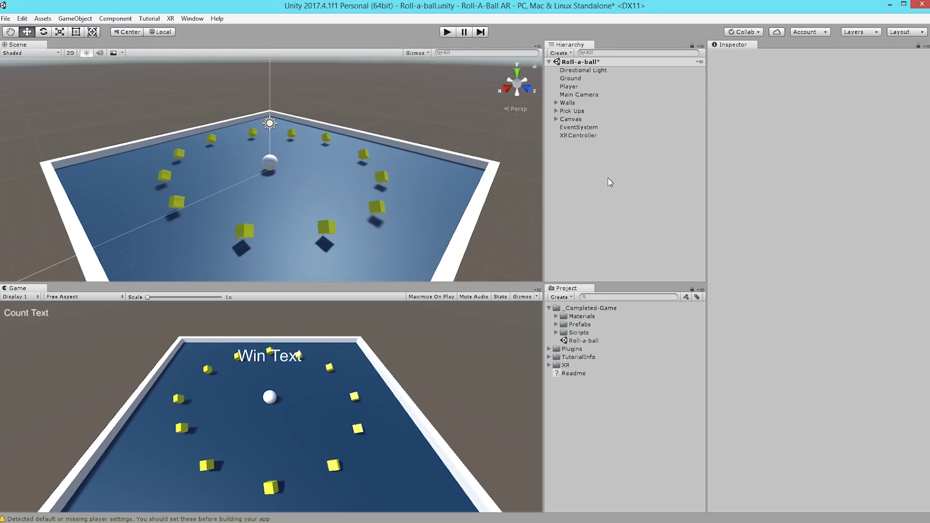
pyautogui.click(567, 51)
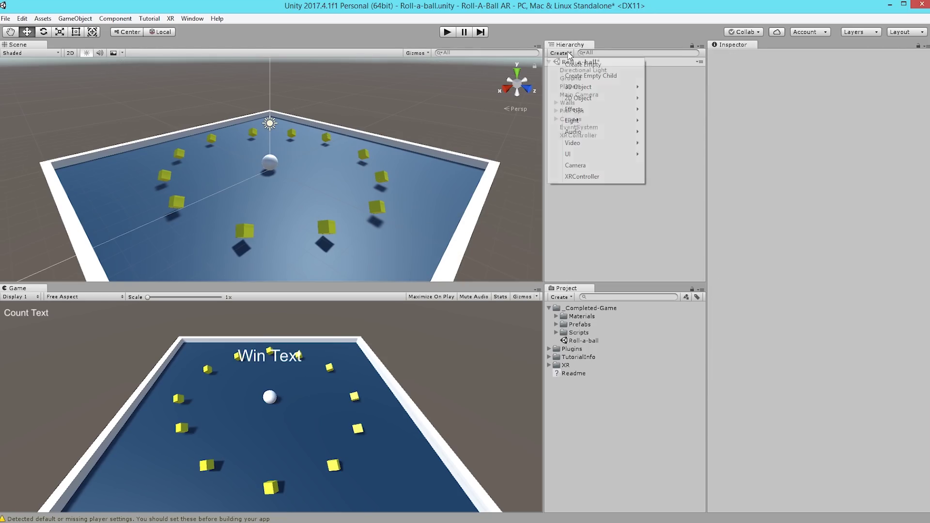
pyautogui.click(617, 69)
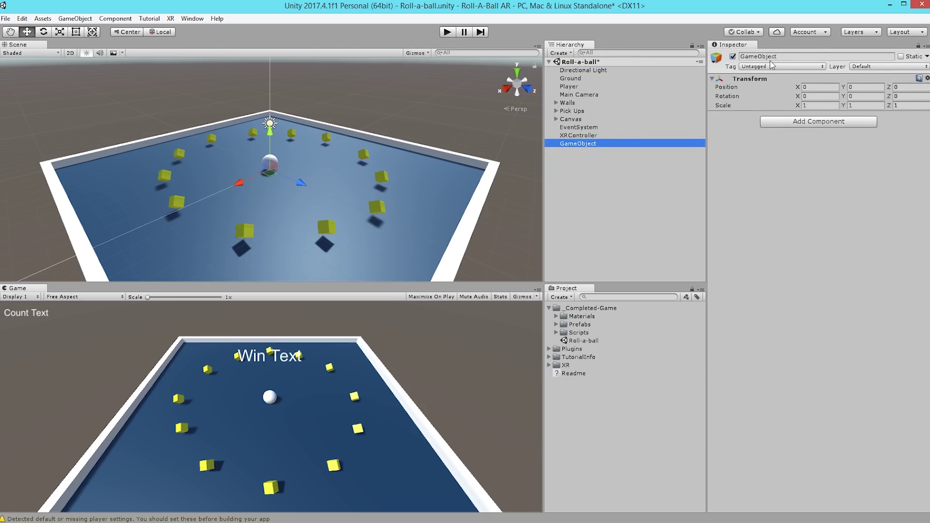
pyautogui.click(786, 56)
pyautogui.write('PlayingSurface')
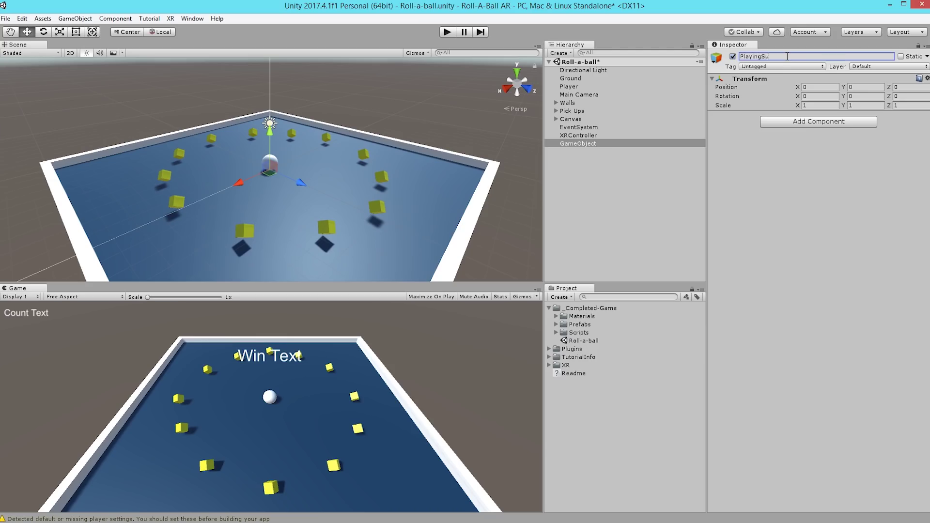
pyautogui.press('Return')
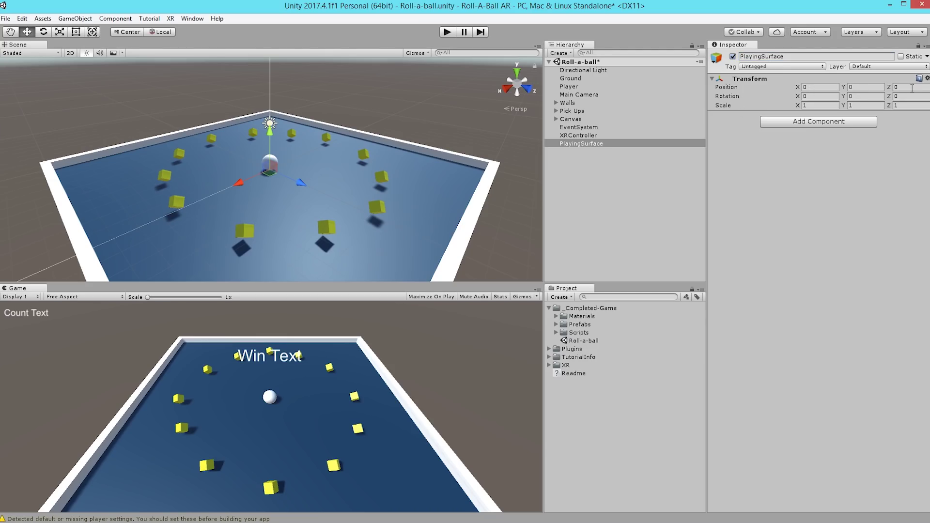
# Add an XR Surface Controller component to PlayingSurface
pyautogui.click(802, 122)
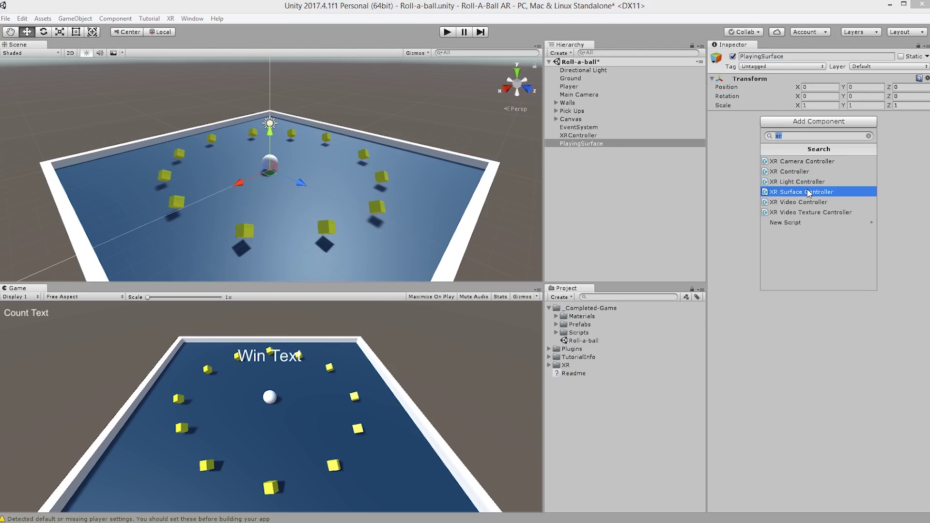
pyautogui.click(814, 193)
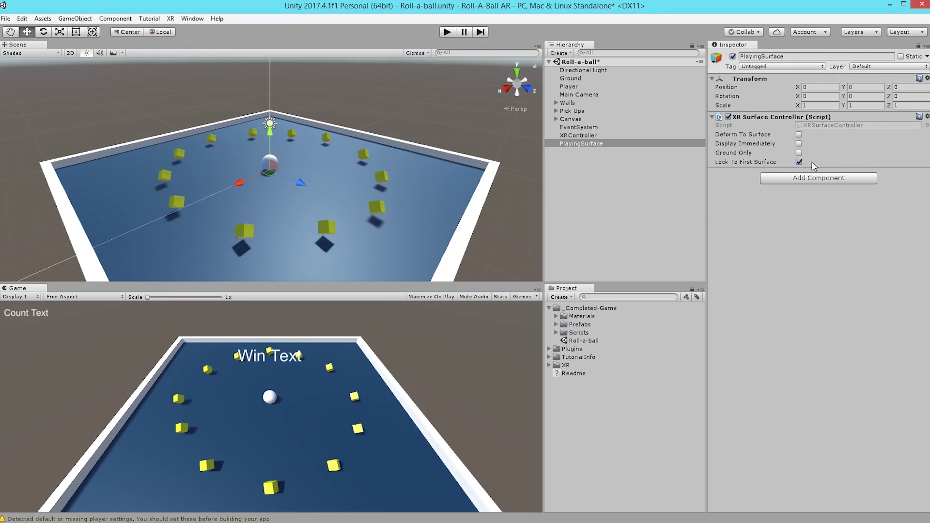
pyautogui.click(592, 79)
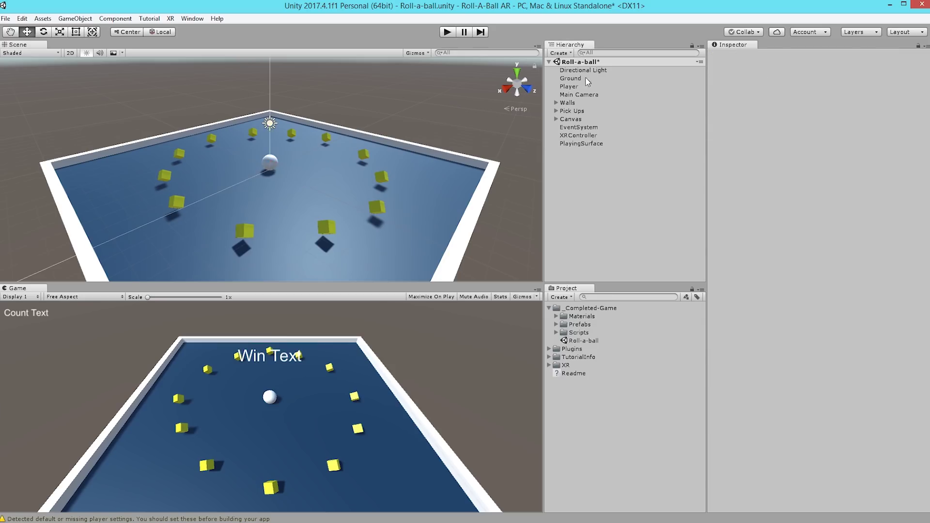
# Drag Ground, Player, Walls and Pick Ups together under PlayingSurface in the Hierarchy
pyautogui.keyDown('ctrl'); pyautogui.click(587, 87); pyautogui.keyUp('ctrl')
pyautogui.keyDown('ctrl'); pyautogui.click(592, 103); pyautogui.keyUp('ctrl')
pyautogui.keyDown('ctrl'); pyautogui.click(592, 111); pyautogui.keyUp('ctrl')
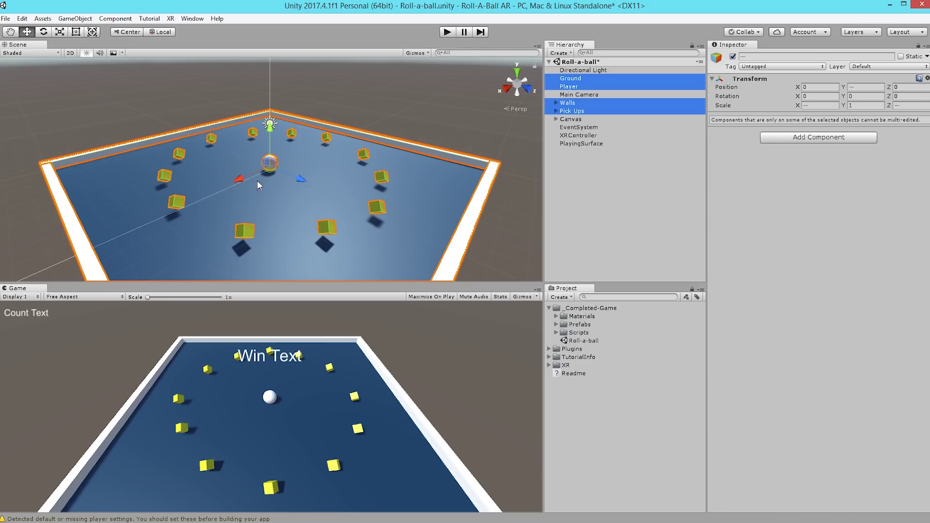
pyautogui.moveTo(587, 112); pyautogui.dragTo(591, 147)
pyautogui.click(584, 111)
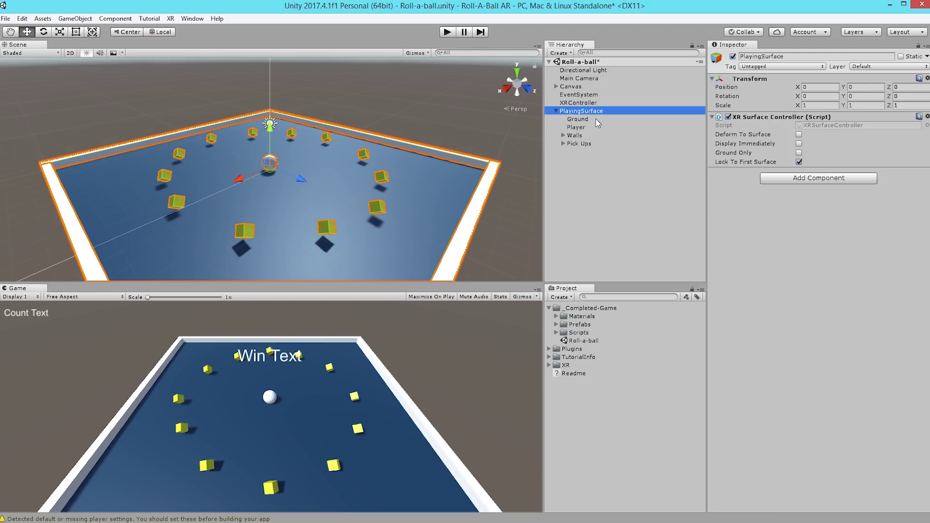
pyautogui.click(269, 158)
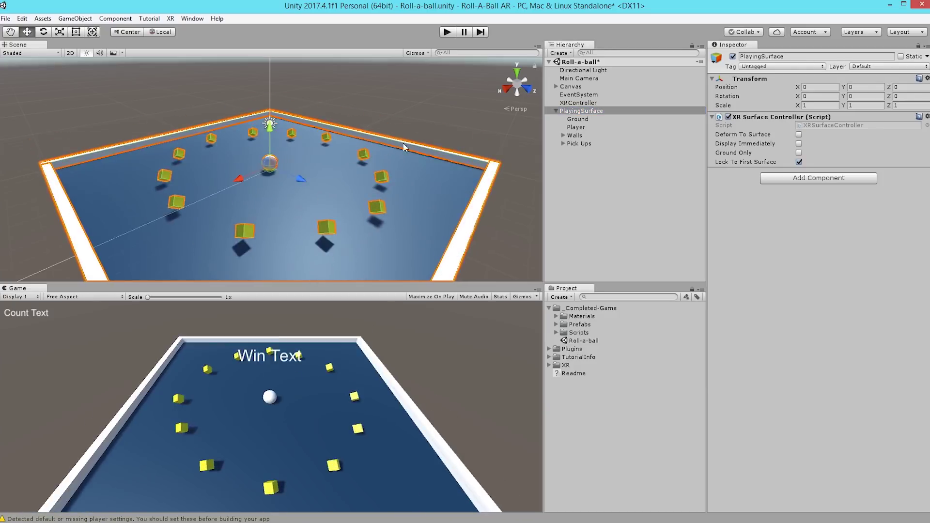
# Open PlayerController.cs from _Completed-Game > Scripts in Visual Studio
pyautogui.click(641, 207)
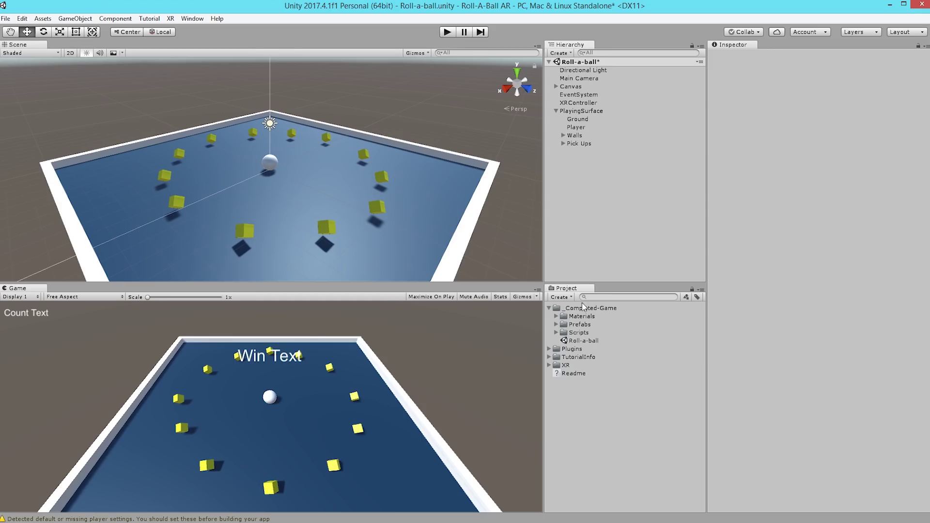
pyautogui.click(556, 333)
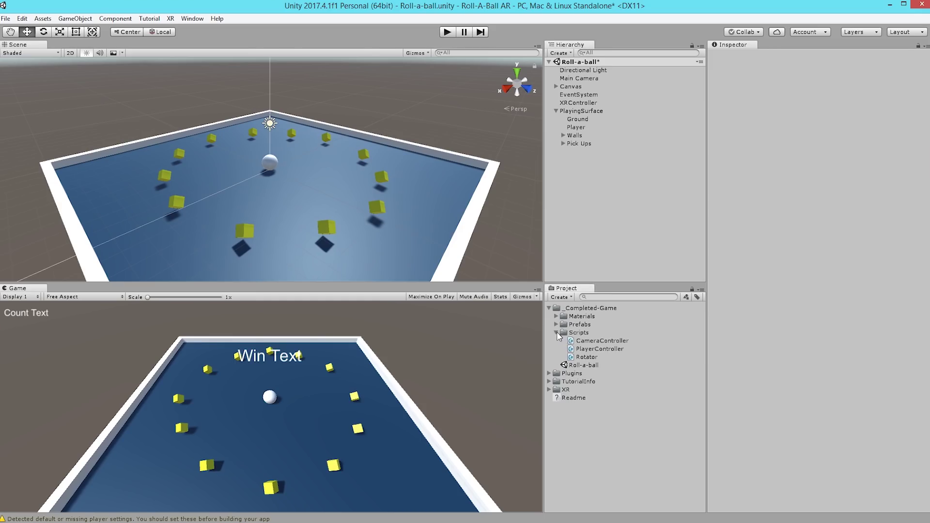
pyautogui.doubleClick(588, 350)
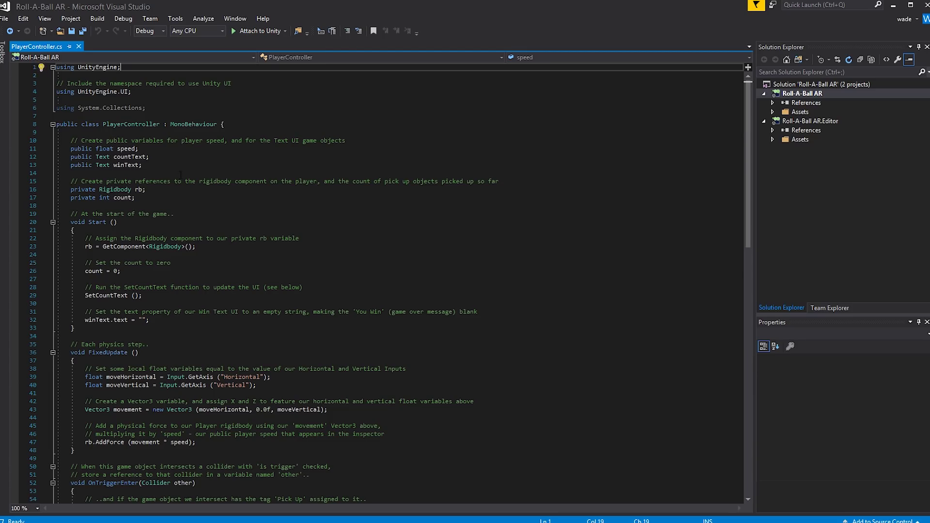
# Add 'private Vector2 touchStart, touchEnd;' on a new line below the count field
pyautogui.click(168, 197)
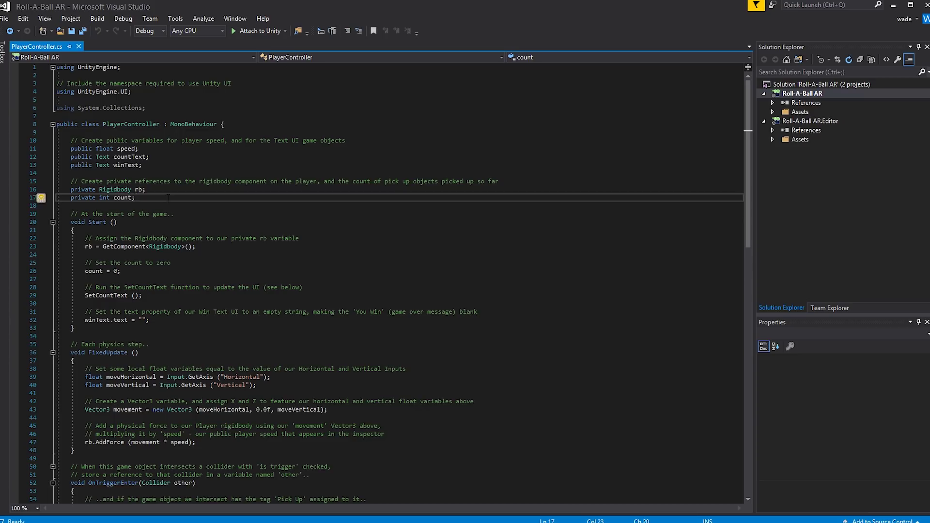
pyautogui.press('Return')
pyautogui.write('private Vector')
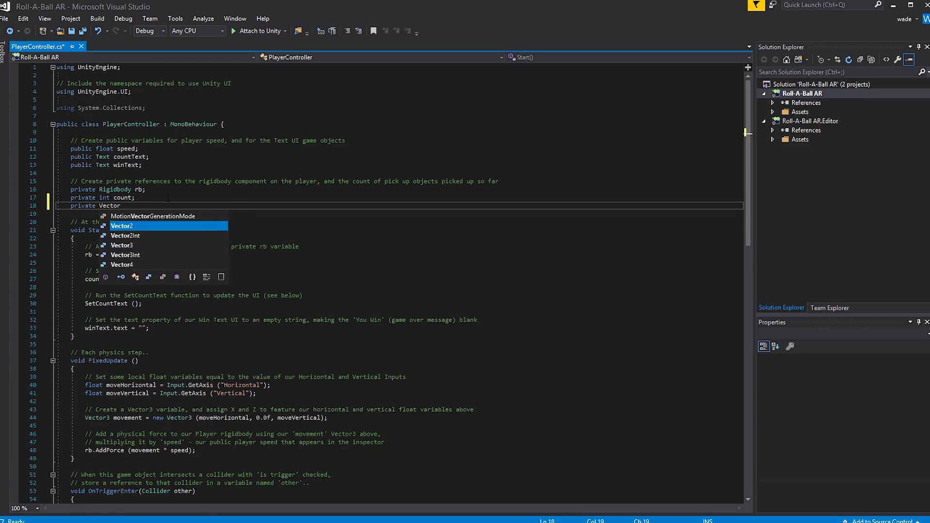
pyautogui.write('2 touchStart')
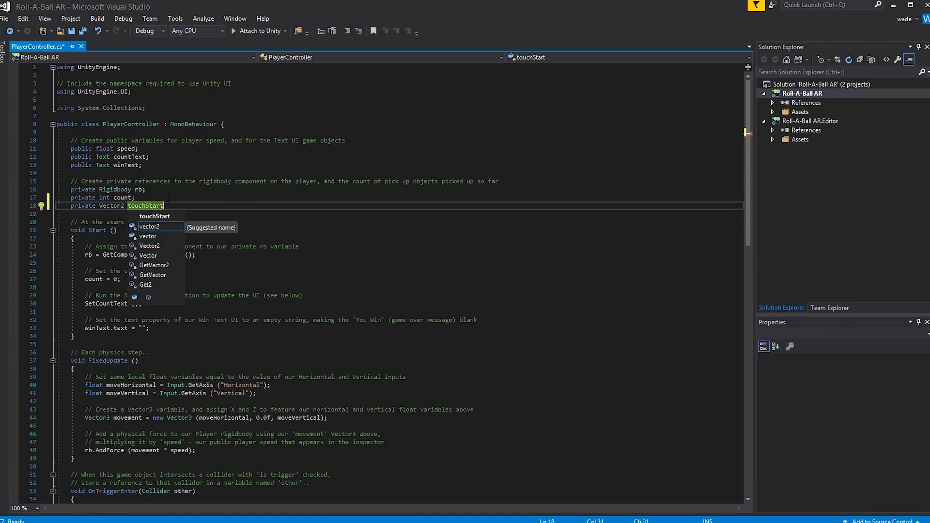
pyautogui.write(', touchEnd;')
pyautogui.press('Return')
pyautogui.click(159, 352)
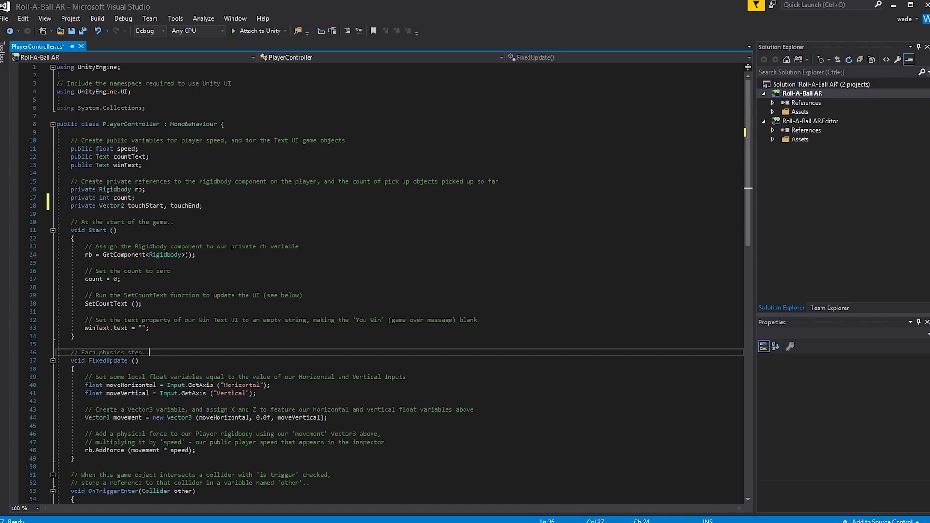
pyautogui.click(160, 361)
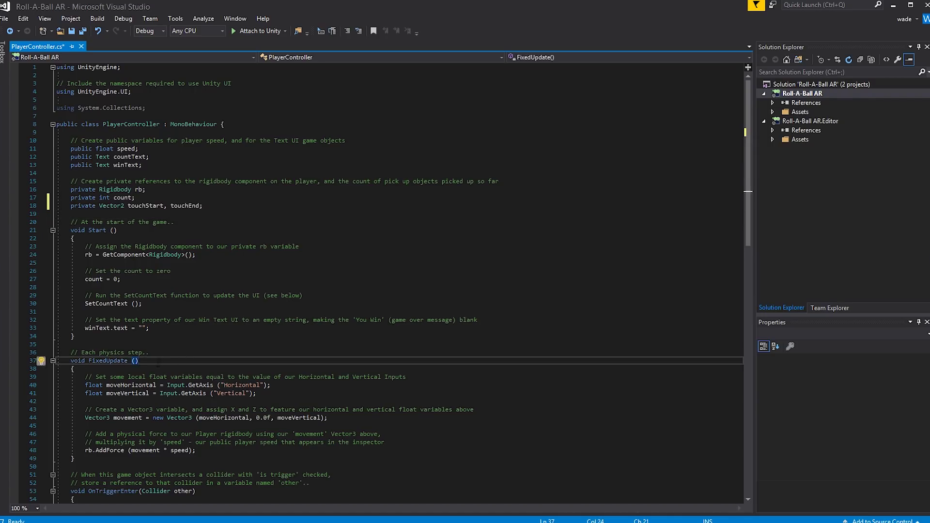
# Replace FixedUpdate with the swipe-driven Update method and save PlayerController.cs
pyautogui.moveTo(71, 361); pyautogui.dragTo(97, 458)
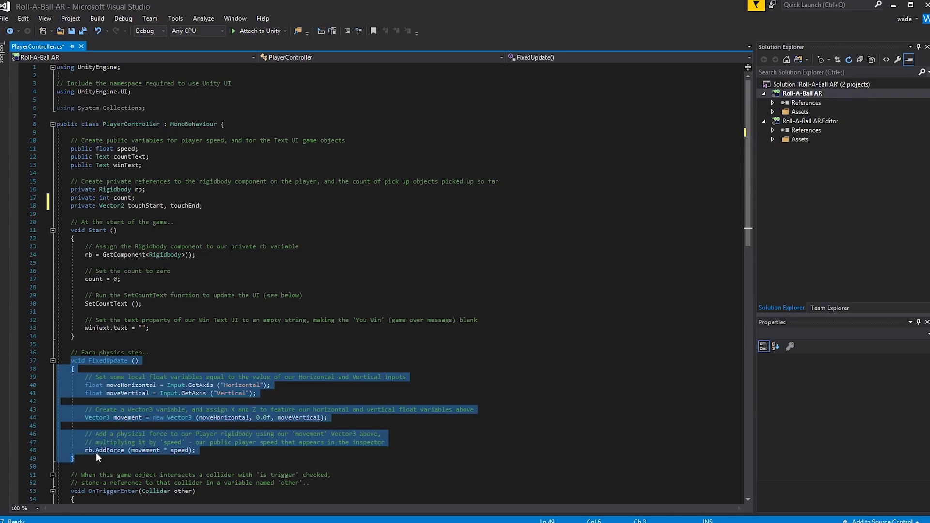
pyautogui.press('Delete')
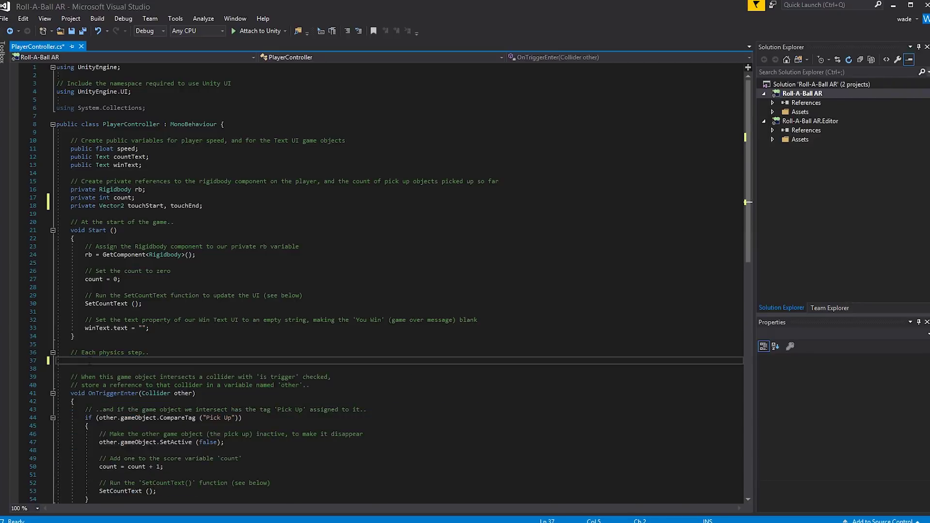
pyautogui.write('void Update() {     // Swipe start     if (Input.touchCount == 1 && Input.GetTouch(0).phase == TouchPhase.Began)     {         touchStart = Input.GetTouch(0).position;     }     // Swipe end     if (Input.touchCount == 1 && Input.GetTouch(0).phase == TouchPhase.Ended)     {         touchEnd = Input.GetTouch(0).position;         float cameraFacing = Camera.main.transform.eulerAngles.y;         Vector2 swipeVector = touchEnd - touchStart;         Vector3 inputVector = new Vector3(swipeVector.x, 0.0f, swipeVector.y);         Vector3 movement = Quaternion.Euler(0.0f, cameraFacing, 0.0f) * Vector3.Normalize(inputVector);         rb.velocity = movement;     } }')
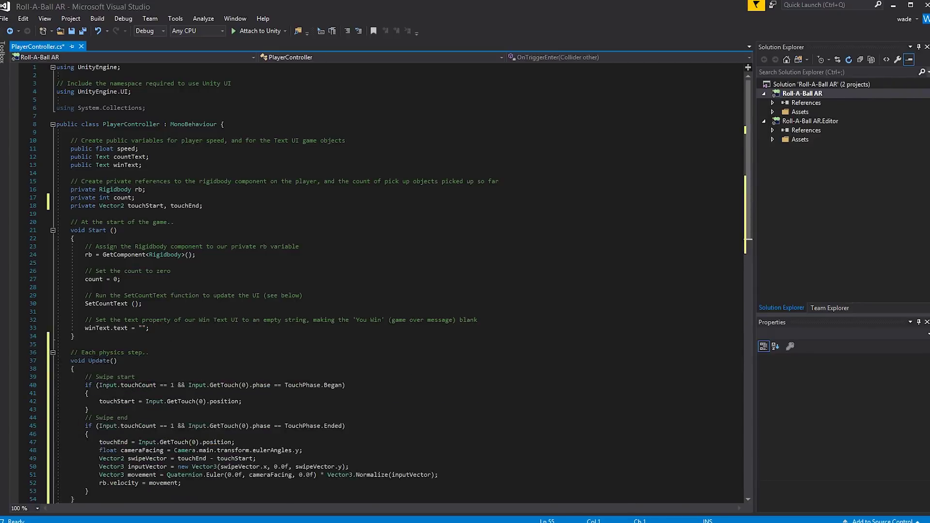
pyautogui.scroll(-1, 94, 361)
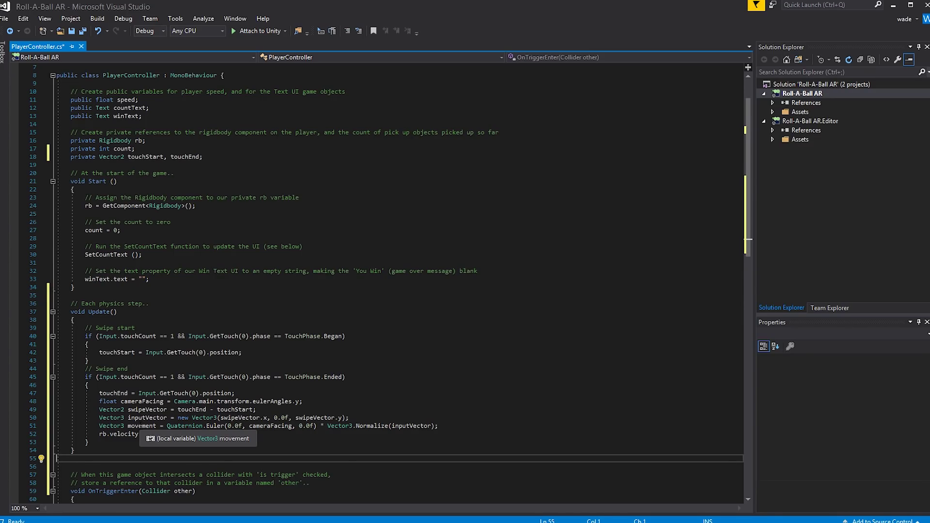
pyautogui.hotkey('ctrl', 's')
# Delete the 'Each physics step' comment on line 36
pyautogui.click(155, 303)
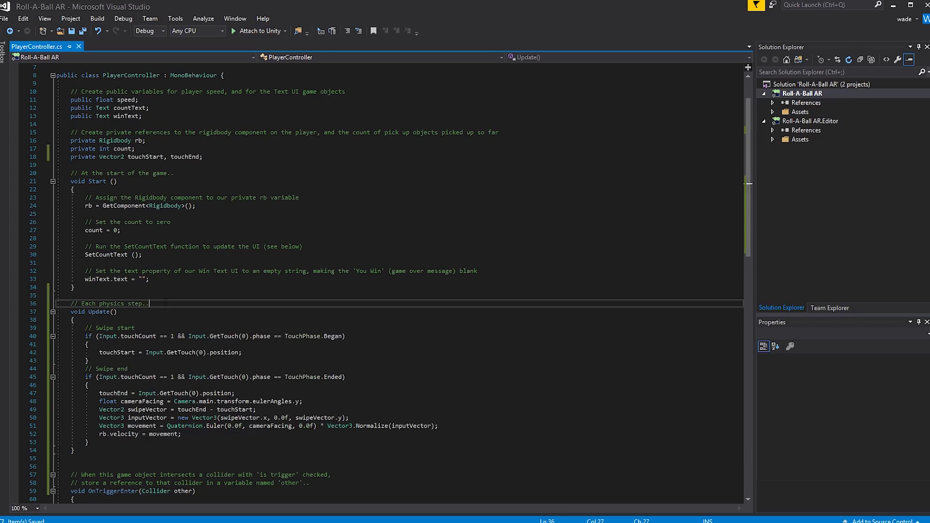
pyautogui.hotkey('shift', 'Home')
pyautogui.press('BackSpace')
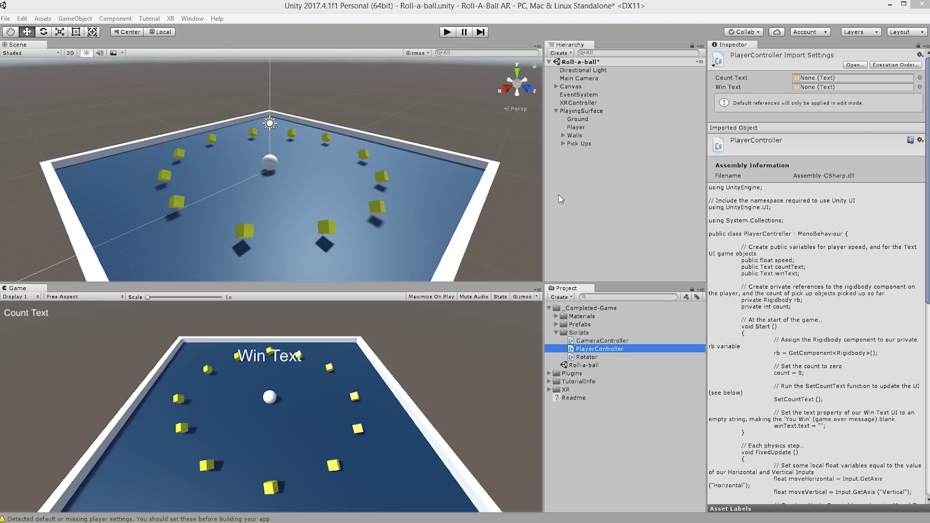
# Set PlayingSurface's Scale X, Y and Z to 0.1 in the Inspector
pyautogui.click(601, 112)
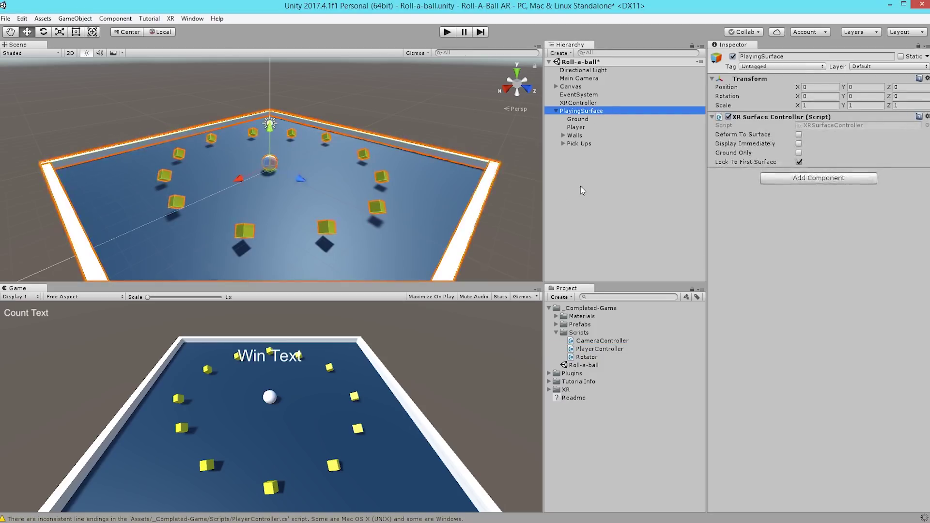
pyautogui.click(819, 105)
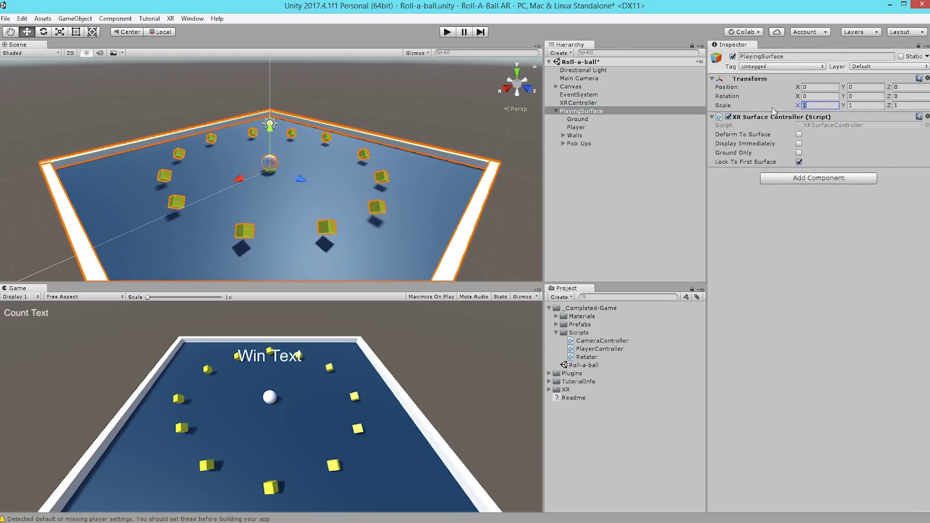
pyautogui.write('0.1')
pyautogui.press('Tab')
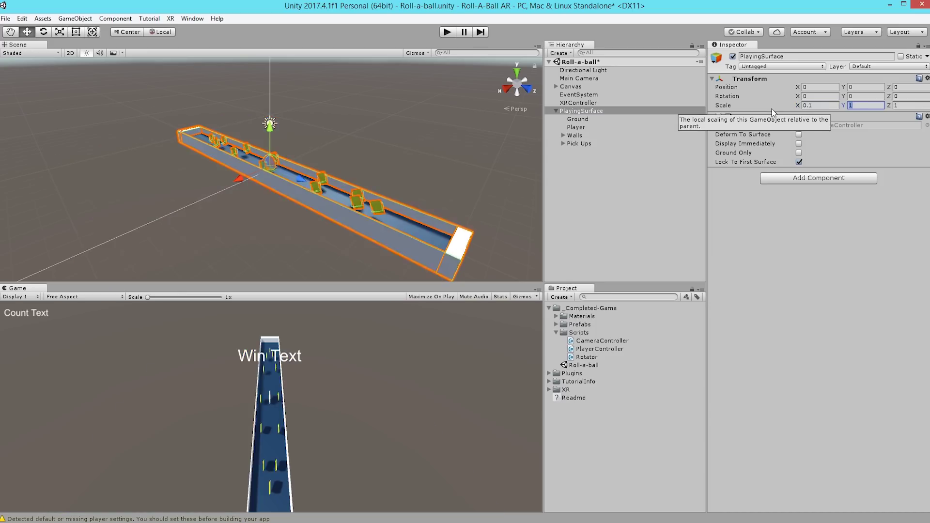
pyautogui.write('.1')
pyautogui.press('Tab')
pyautogui.write('.1')
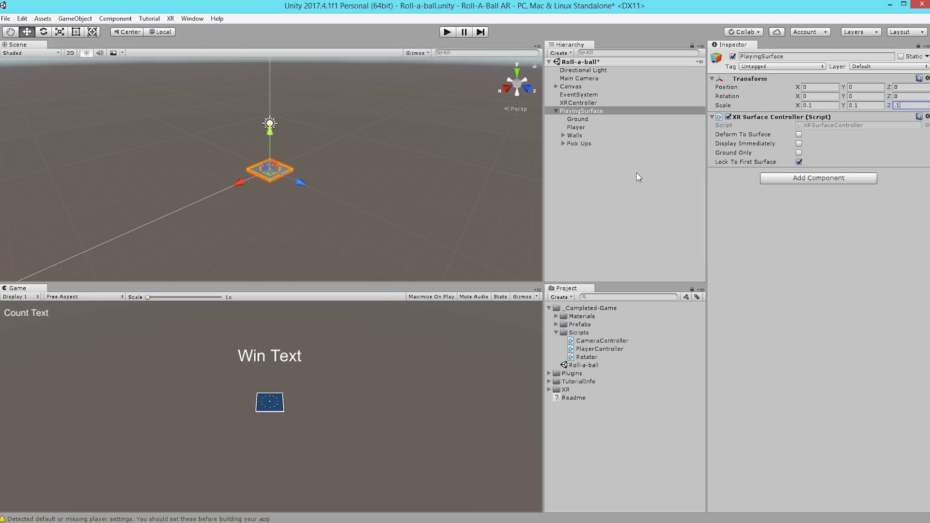
# Set the Player's Rigidbody mass to 20
pyautogui.click(588, 126)
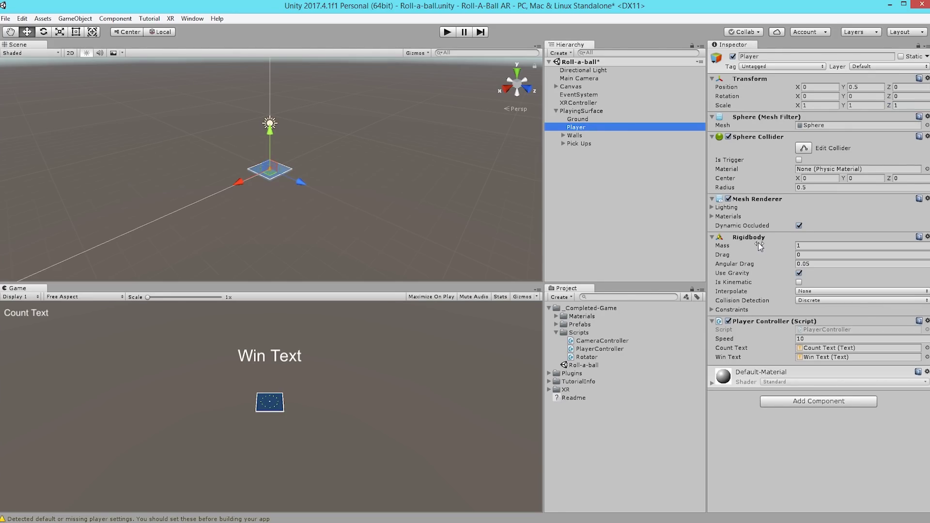
pyautogui.click(805, 246)
pyautogui.write('20')
# Move the Main Camera to Y 2.5, Z -3 with near clipping 0.01, then save the scene
pyautogui.click(578, 78)
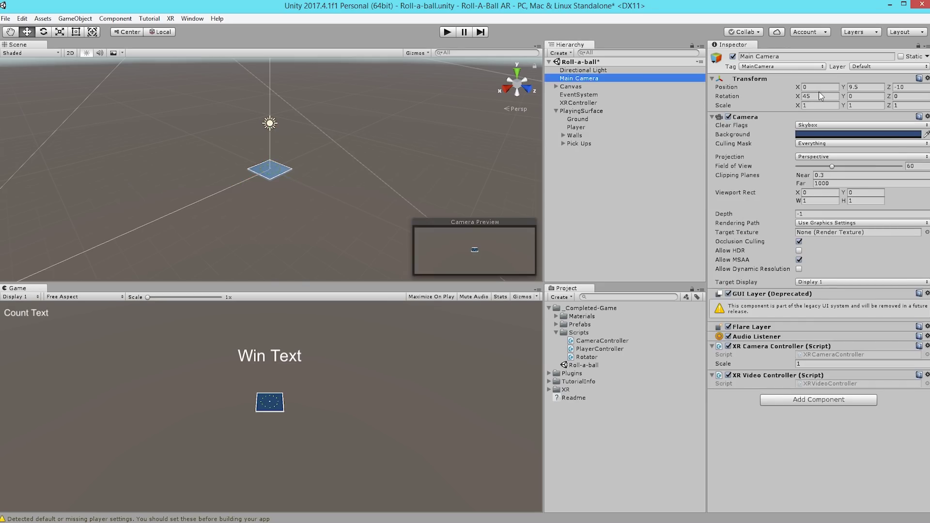
pyautogui.click(865, 87)
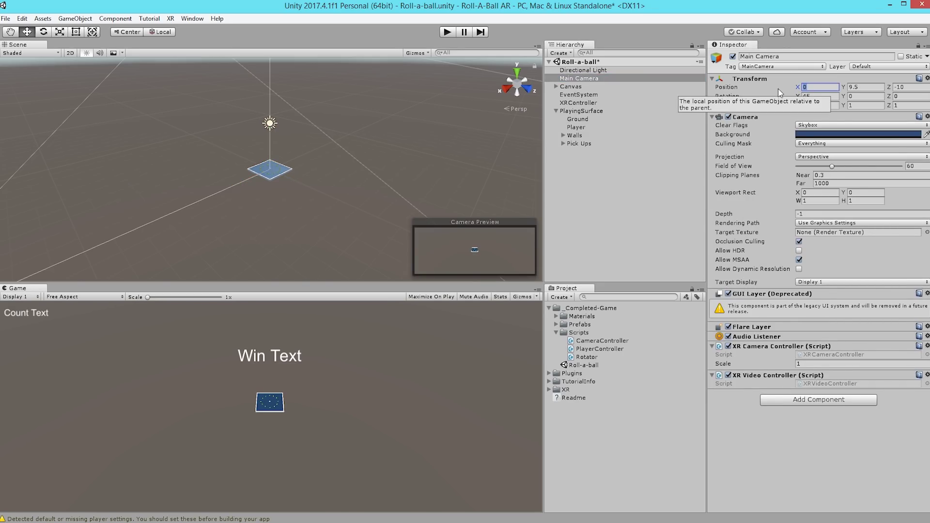
pyautogui.write('2.5')
pyautogui.press('Tab')
pyautogui.write('-3')
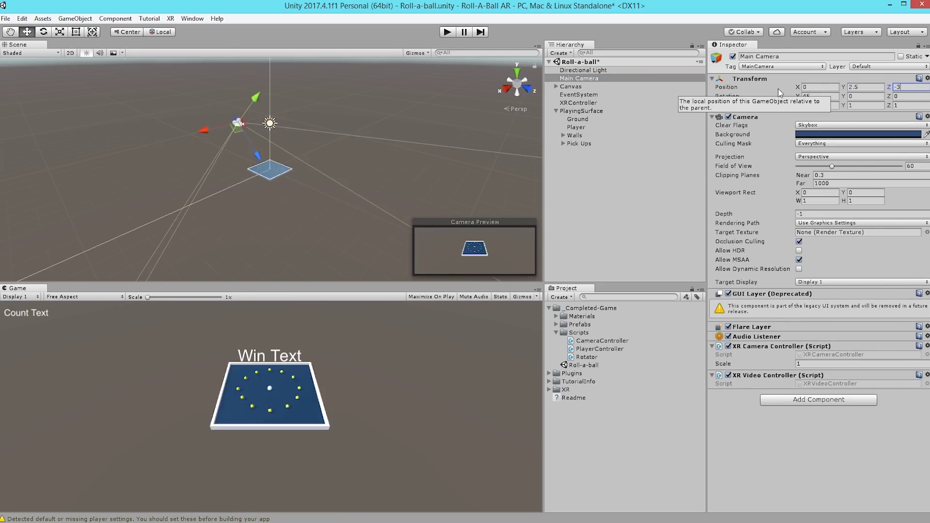
pyautogui.click(836, 175)
pyautogui.write('0.01')
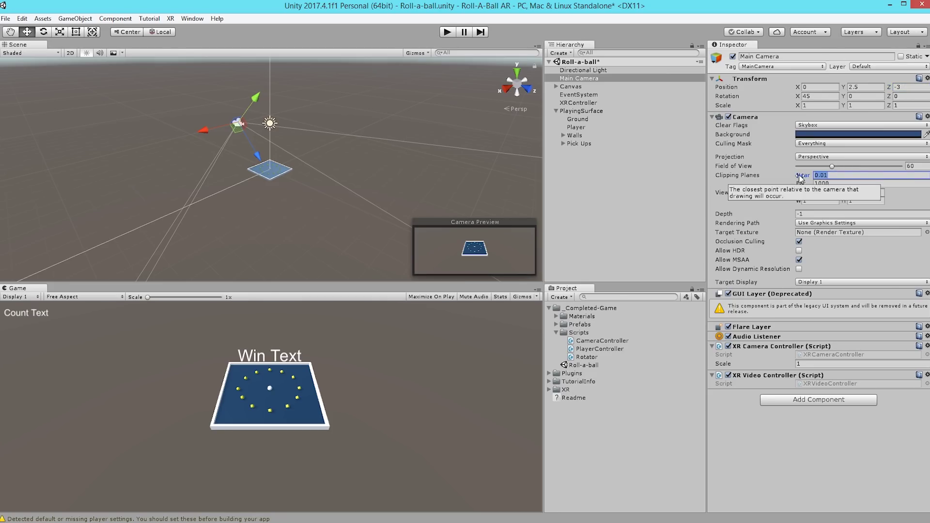
pyautogui.click(657, 227)
pyautogui.hotkey('ctrl', 's')
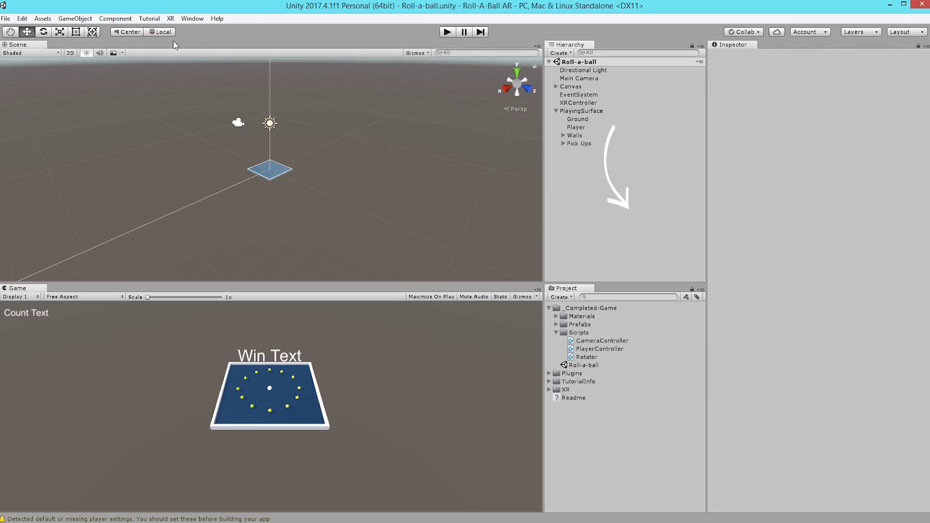
# Open the 8th Wall XR App Key Settings from the XR menu
pyautogui.click(172, 19)
pyautogui.click(213, 31)
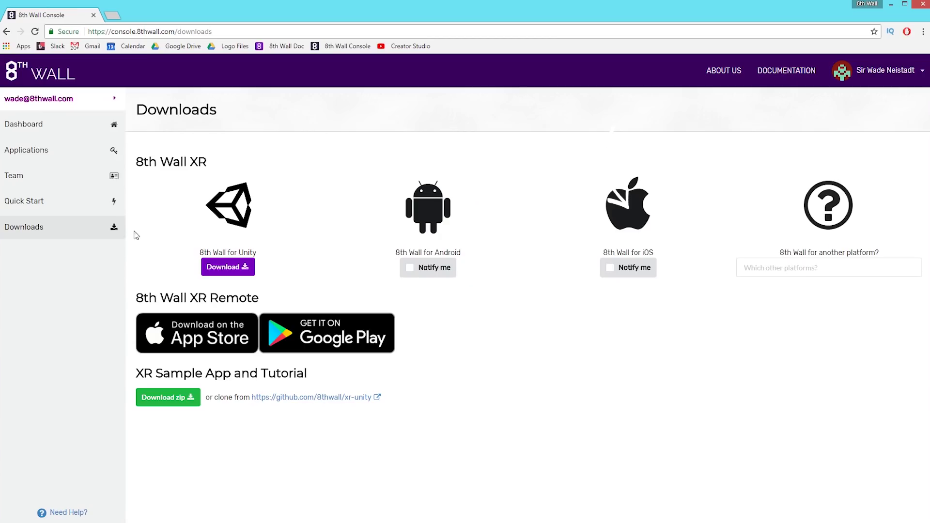
# In the 8th Wall console, go to Applications and start creating a new App Key
pyautogui.click(25, 151)
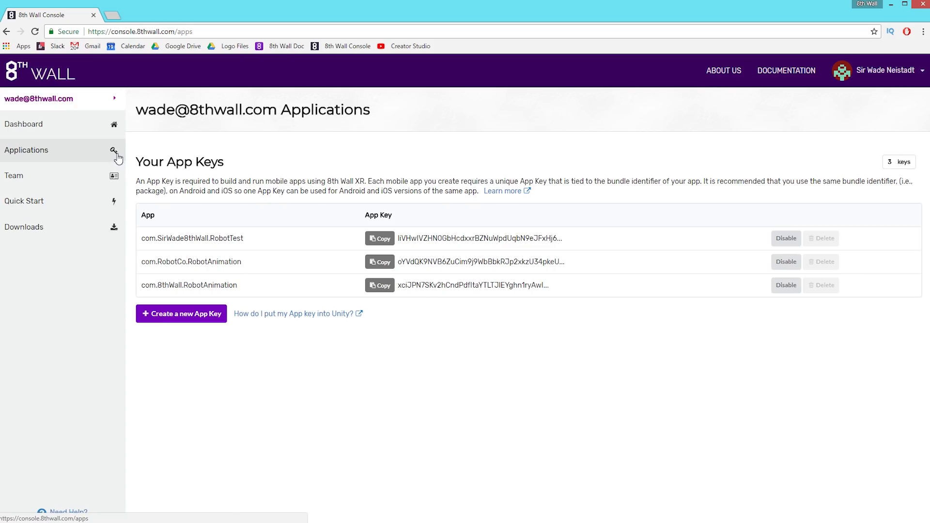
pyautogui.click(182, 323)
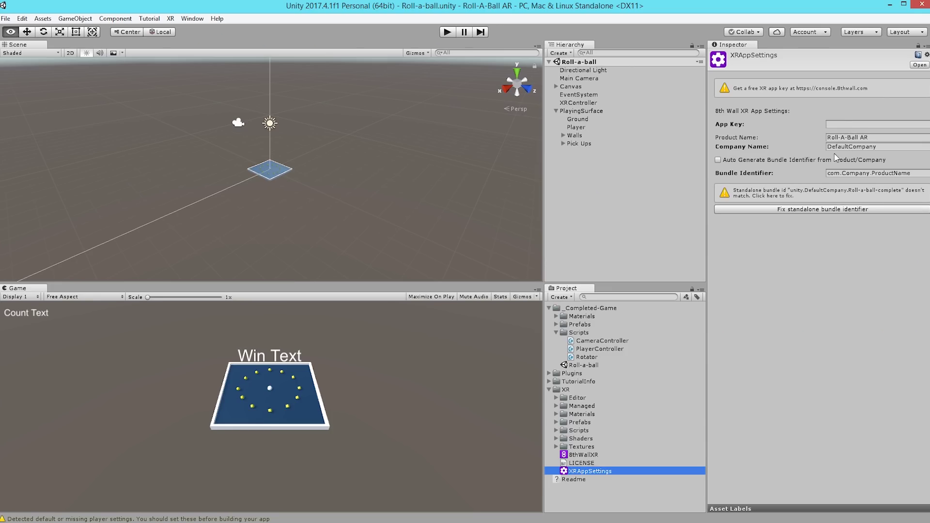
# Paste the new app key into the App Key field and select the Product Name value
pyautogui.click(895, 125)
pyautogui.hotkey('ctrl', 'v')
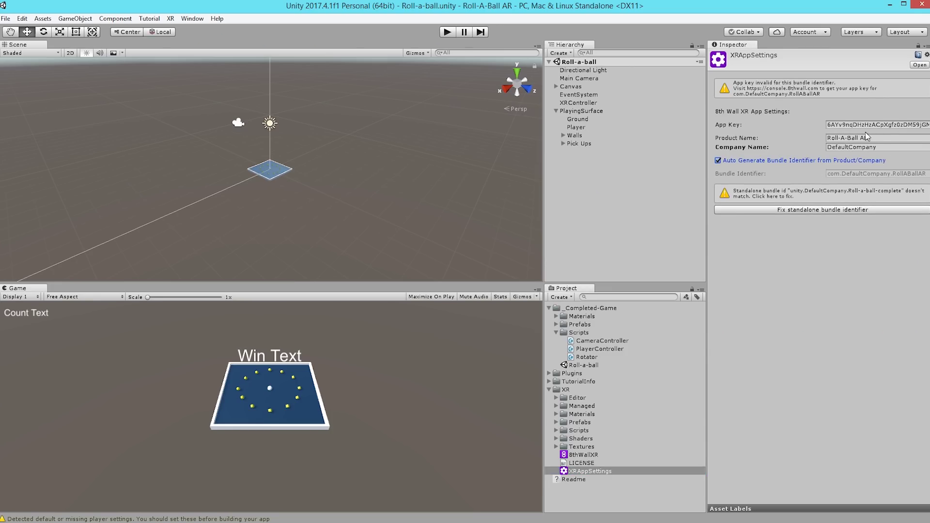
pyautogui.moveTo(874, 137); pyautogui.dragTo(799, 143)
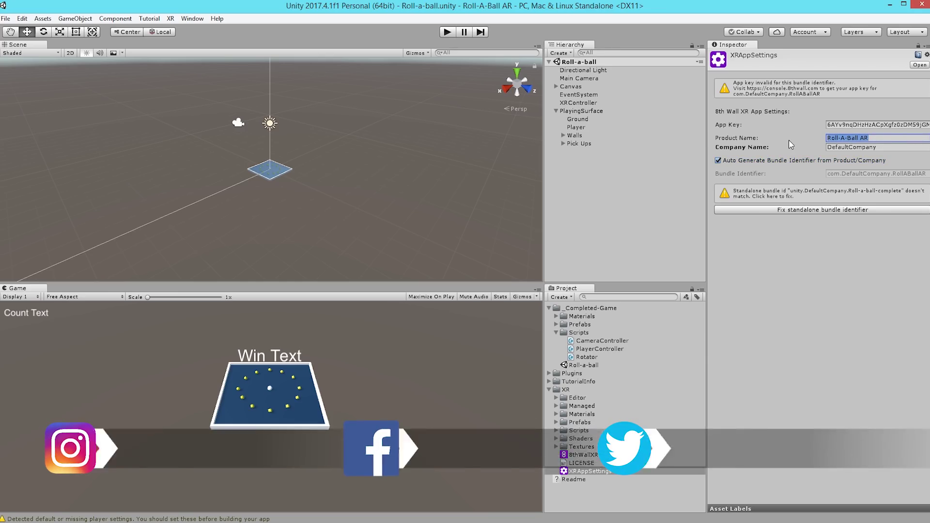